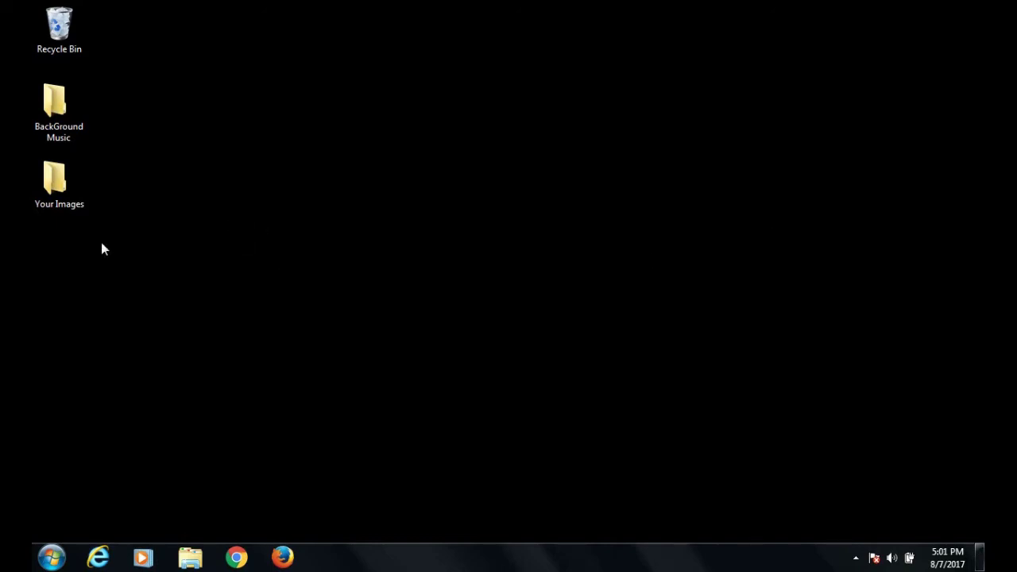
Select the Your Images and BackGround Music folders on the desktop
{"action": "left_click", "coordinate": [63, 197]}
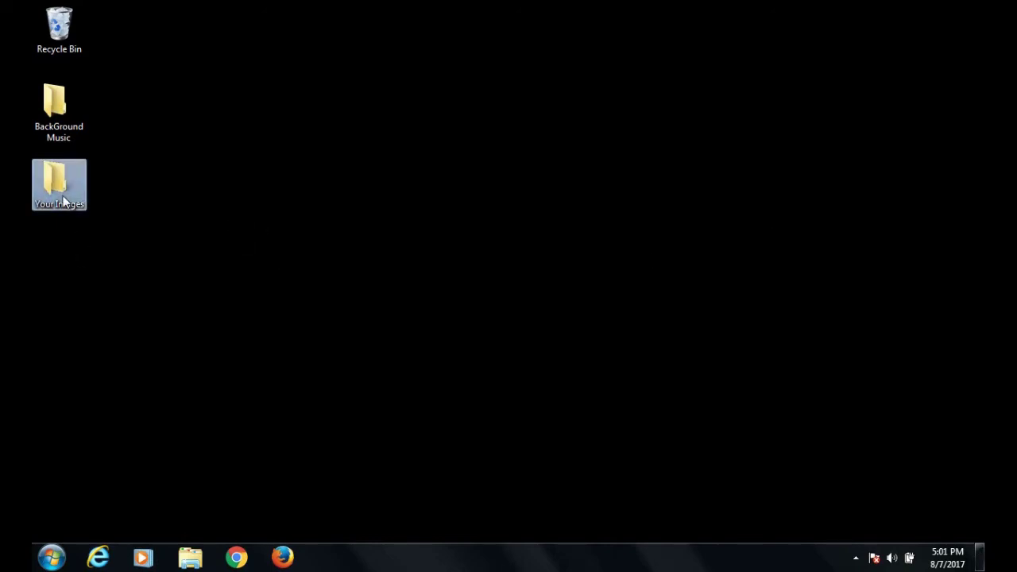
{"action": "left_click", "coordinate": [57, 125]}
{"action": "left_click", "coordinate": [181, 126]}
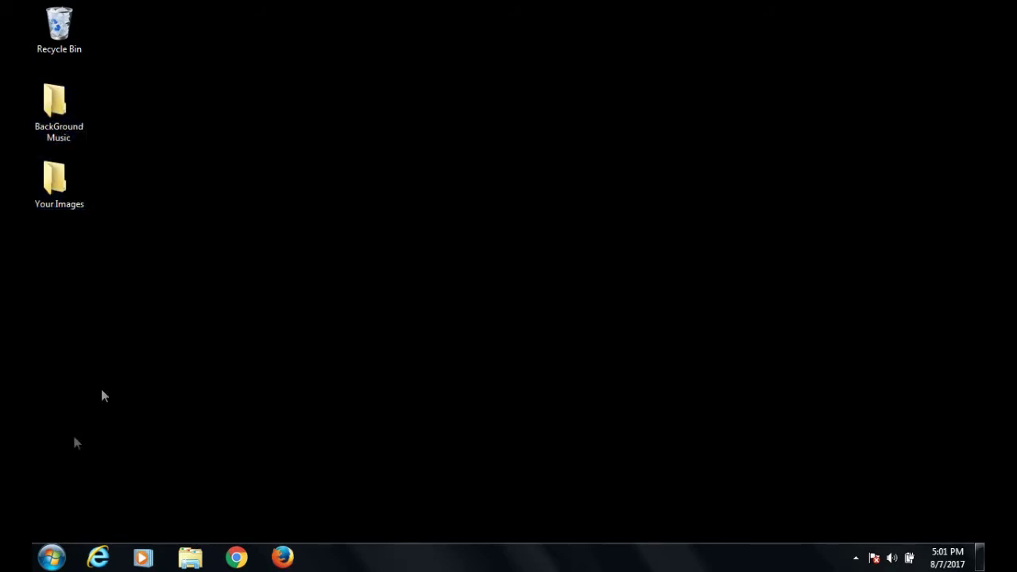
Launch Movie Maker from a Start menu search for 'movie'
{"action": "left_click", "coordinate": [49, 559]}
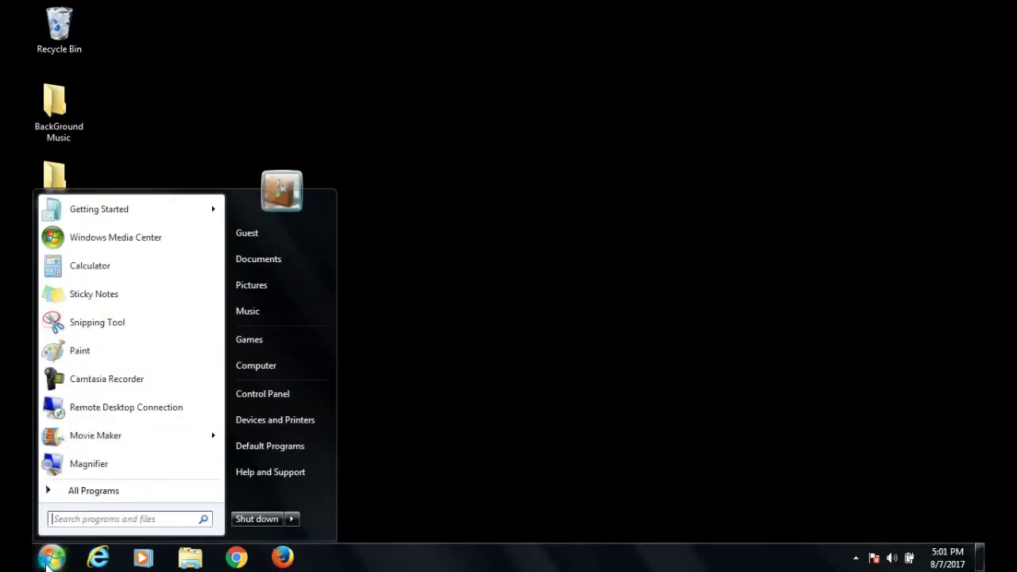
{"action": "type", "text": "movie"}
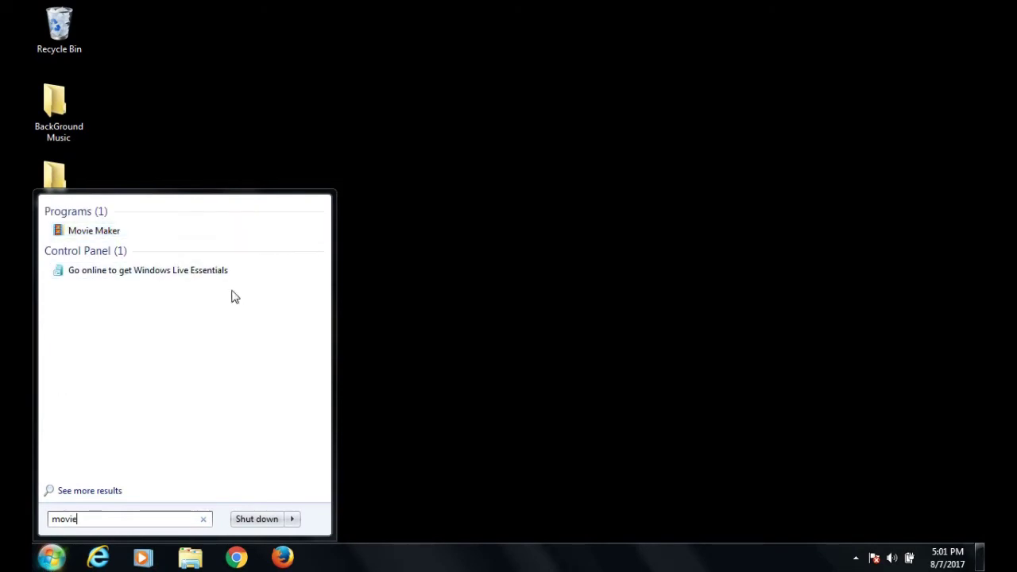
{"action": "left_click", "coordinate": [117, 231]}
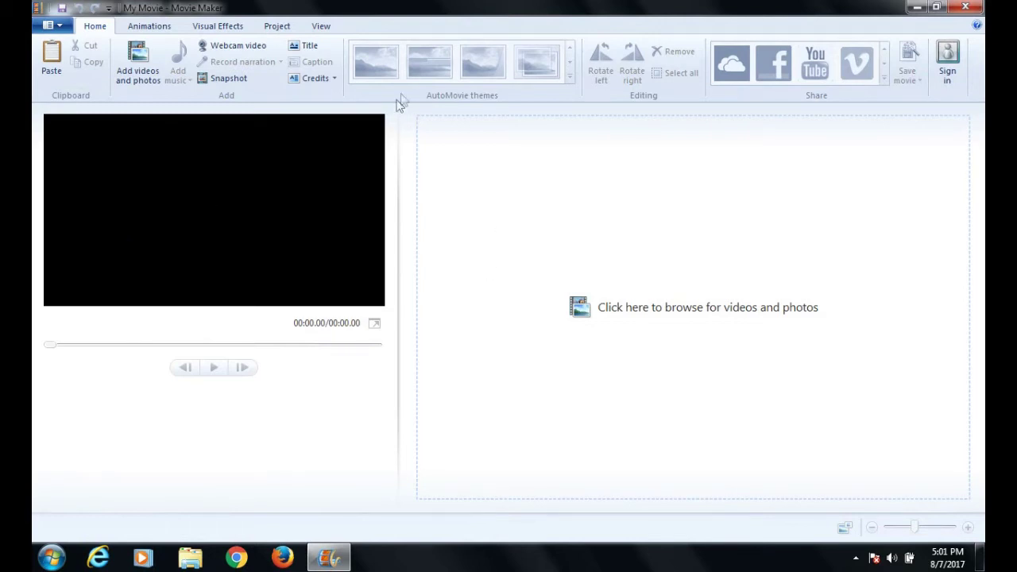
Add all six photos from the desktop's Your Images folder, making a 42-second movie
{"action": "left_click", "coordinate": [148, 72]}
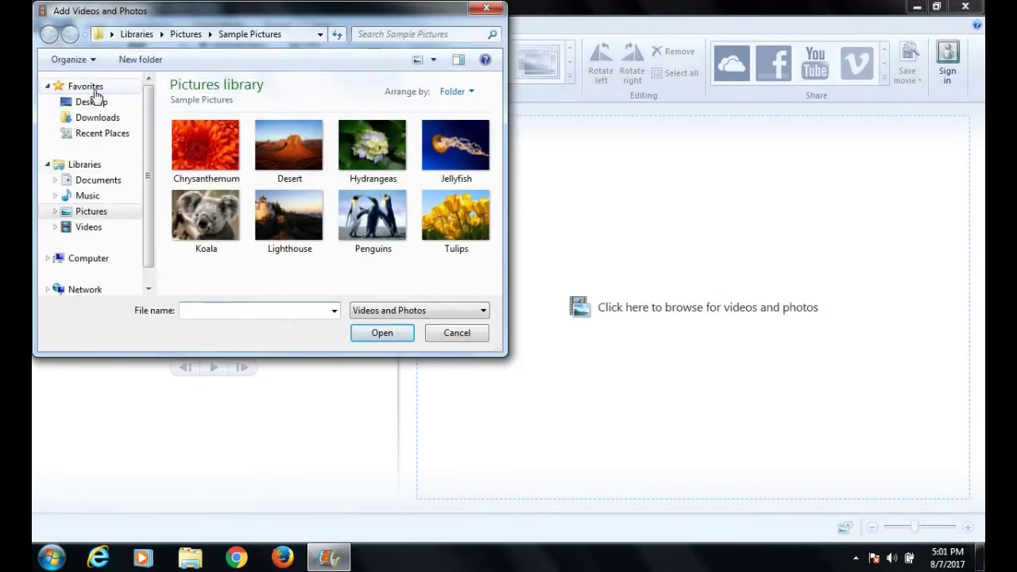
{"action": "left_click", "coordinate": [93, 104]}
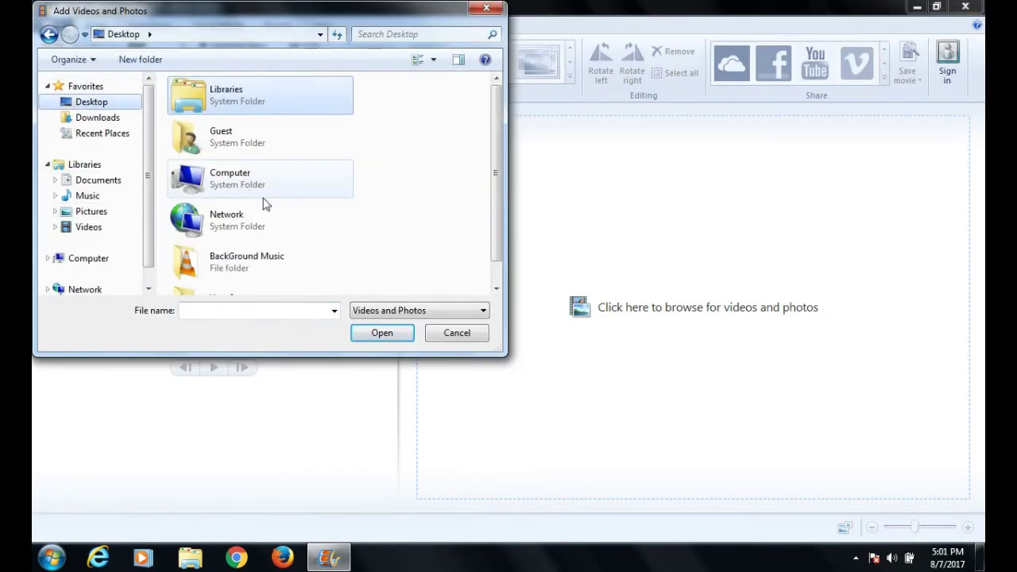
{"action": "left_click_drag", "start_coordinate": [490, 166], "coordinate": [499, 231]}
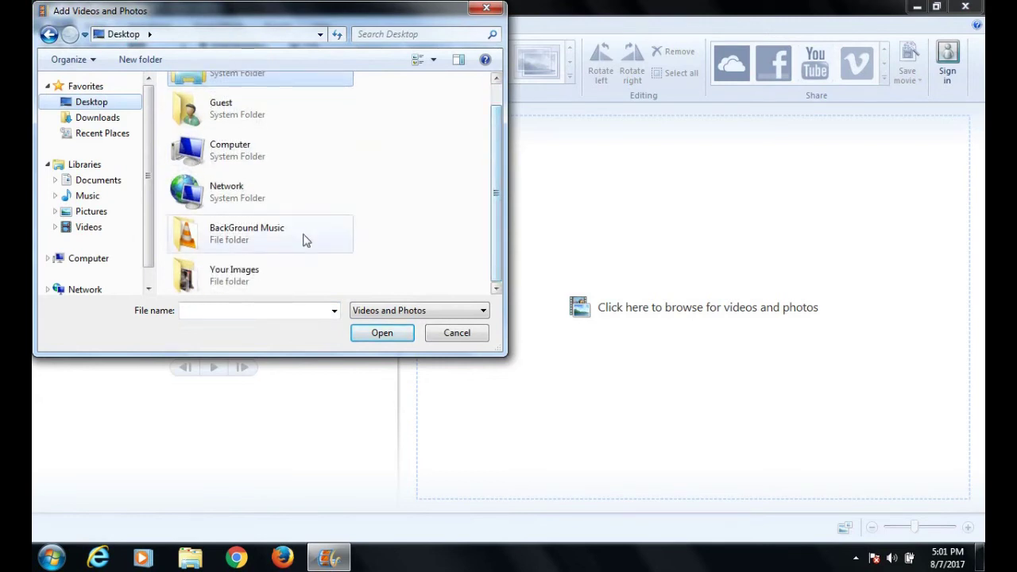
{"action": "double_click", "coordinate": [246, 274]}
{"action": "left_click", "coordinate": [199, 96]}
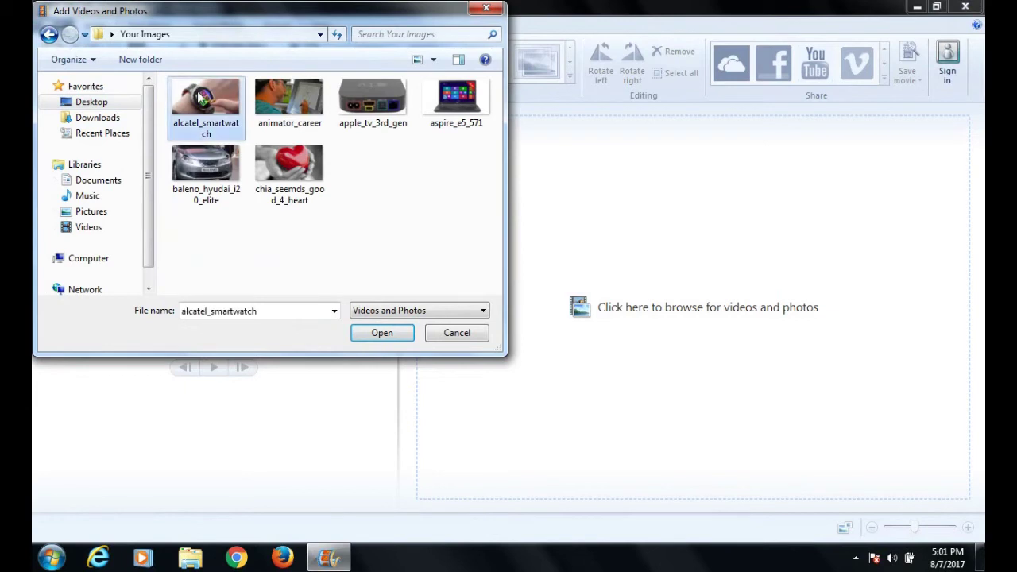
{"action": "key", "text": "ctrl+a"}
{"action": "left_click", "coordinate": [362, 335]}
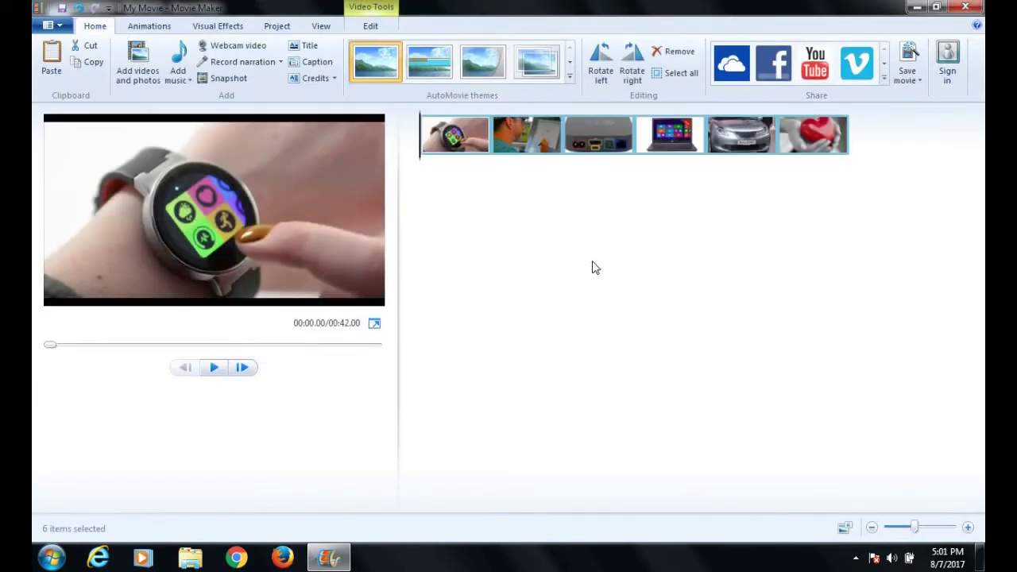
Add Snack_Time from the desktop BackGround Music folder as the movie's soundtrack
{"action": "left_click", "coordinate": [178, 73]}
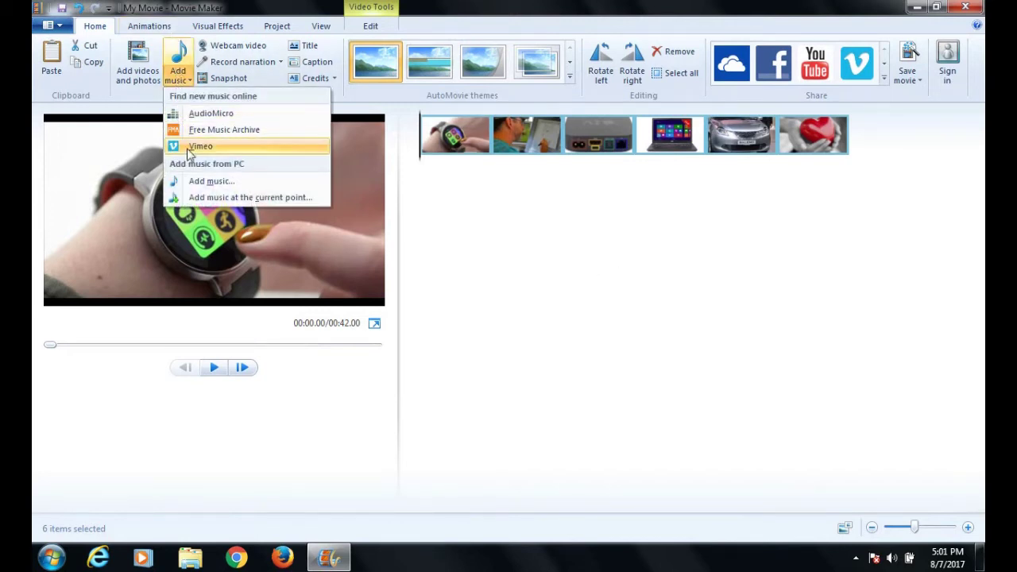
{"action": "left_click", "coordinate": [192, 182]}
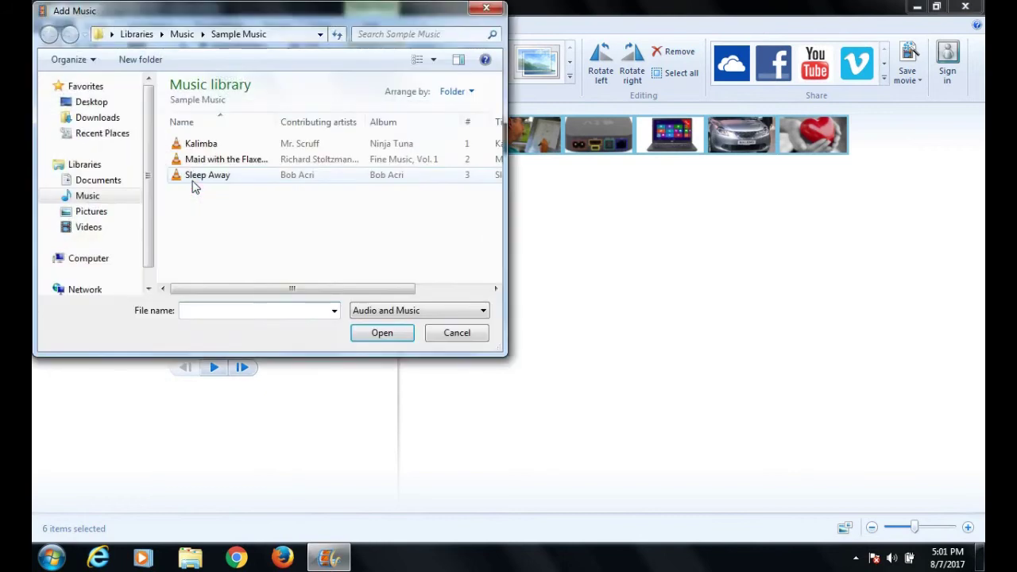
{"action": "left_click", "coordinate": [96, 104]}
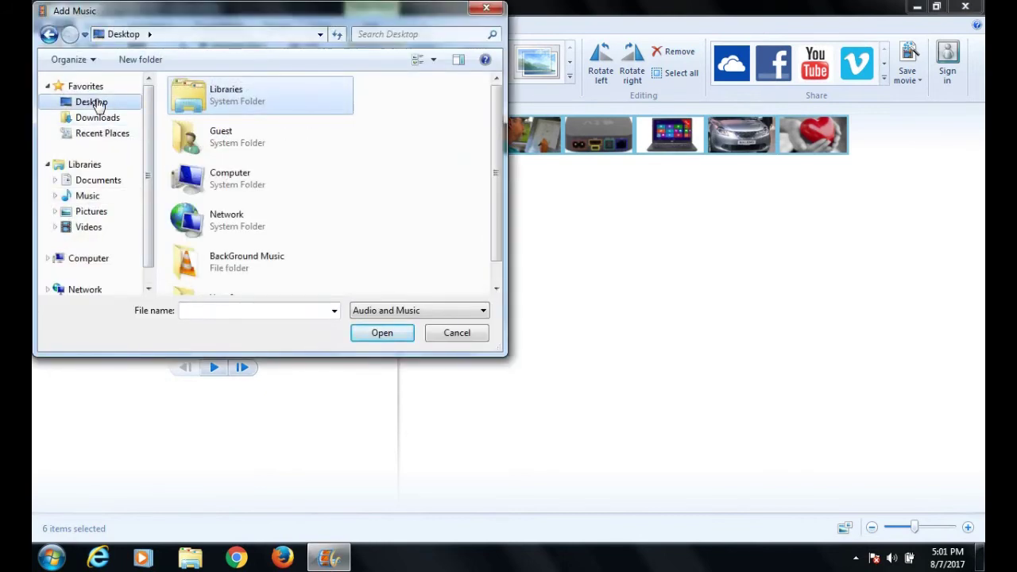
{"action": "scroll", "coordinate": [496, 174], "scroll_direction": "down", "scroll_amount": 1}
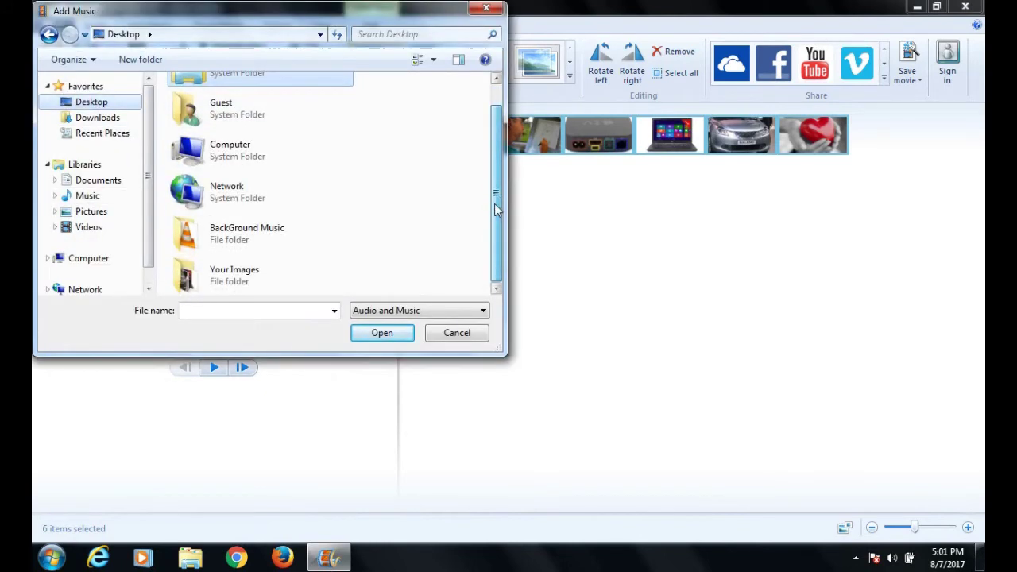
{"action": "double_click", "coordinate": [282, 237]}
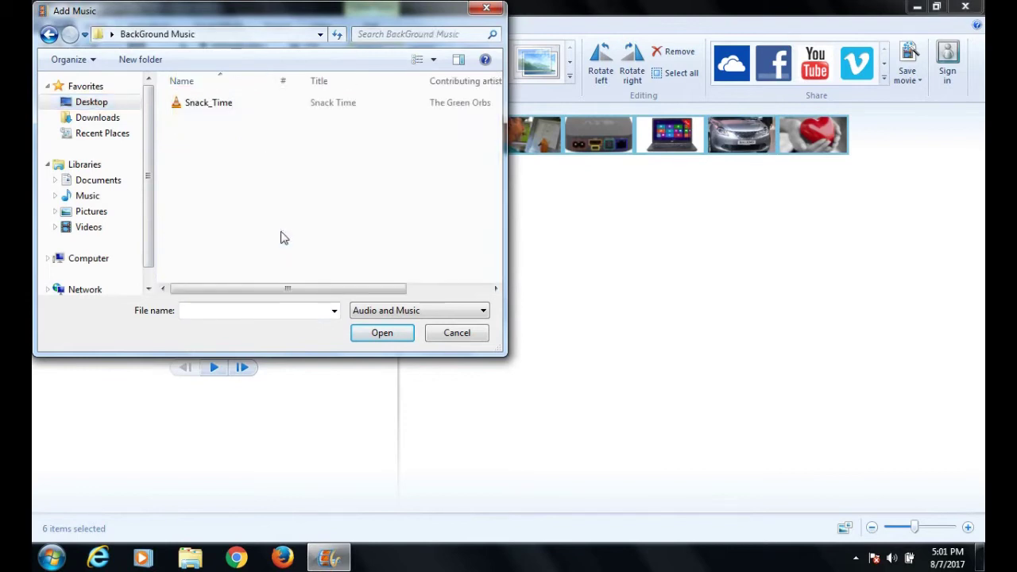
{"action": "double_click", "coordinate": [212, 110]}
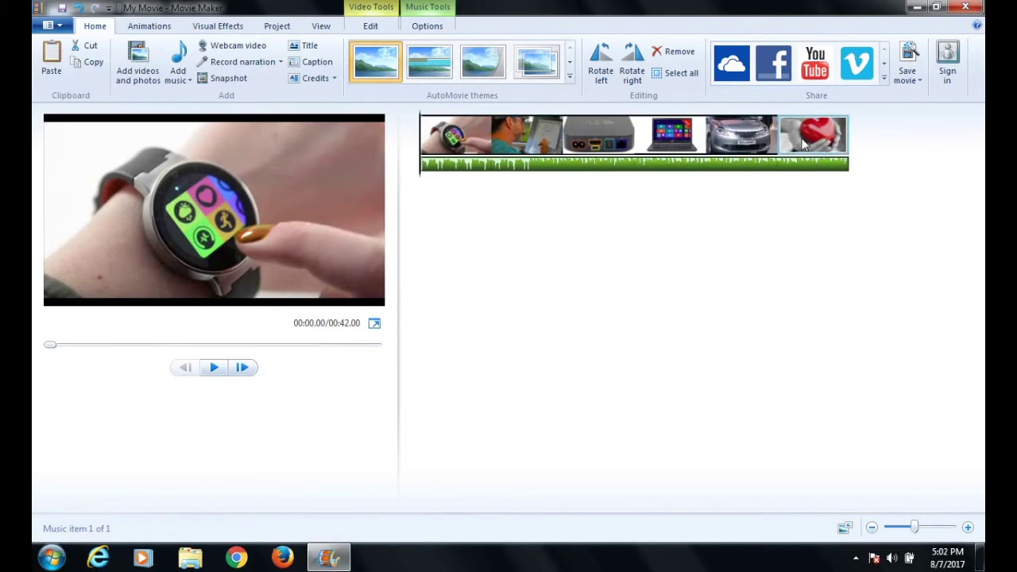
Move the heart clip before the car, and the drawing-man clip right after the laptop
{"action": "mouse_move", "coordinate": [812, 141]}
{"action": "left_click_drag", "start_coordinate": [812, 141], "coordinate": [685, 160]}
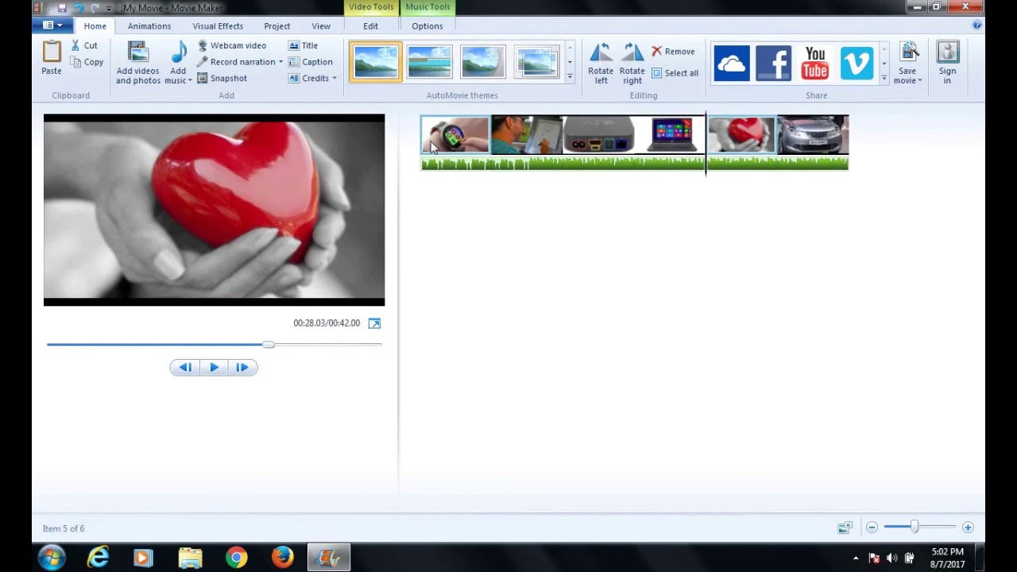
{"action": "mouse_move", "coordinate": [451, 155]}
{"action": "left_mouse_down"}
{"action": "mouse_move", "coordinate": [565, 149]}
{"action": "mouse_move", "coordinate": [558, 159]}
{"action": "mouse_move", "coordinate": [610, 167]}
{"action": "mouse_move", "coordinate": [451, 161]}
{"action": "left_mouse_up"}
{"action": "mouse_move", "coordinate": [520, 143]}
{"action": "left_mouse_down"}
{"action": "mouse_move", "coordinate": [710, 158]}
{"action": "mouse_move", "coordinate": [678, 162]}
{"action": "left_mouse_up"}
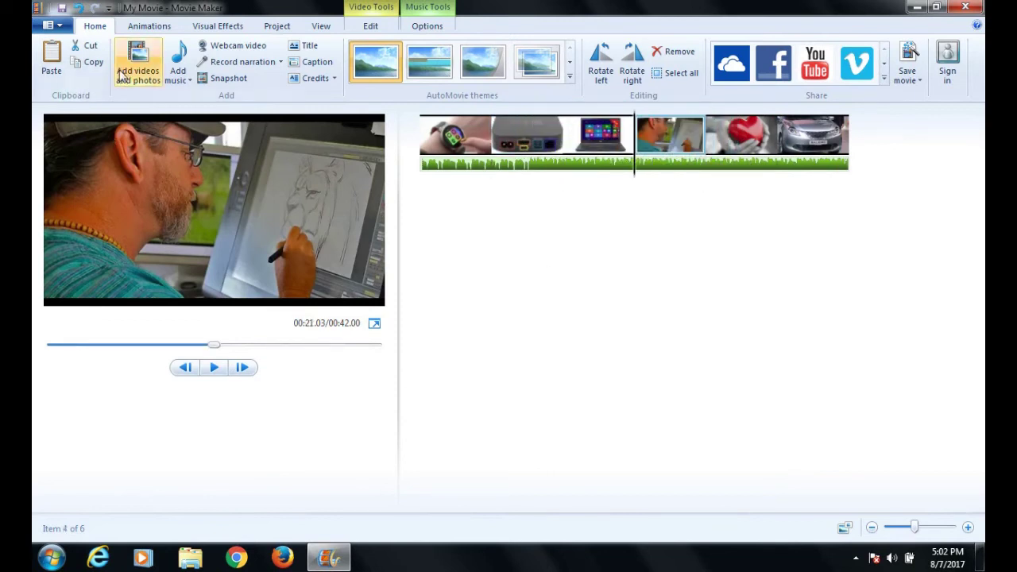
Preview the slideshow from the beginning, pause it, and bring up the application menu
{"action": "left_click", "coordinate": [52, 345]}
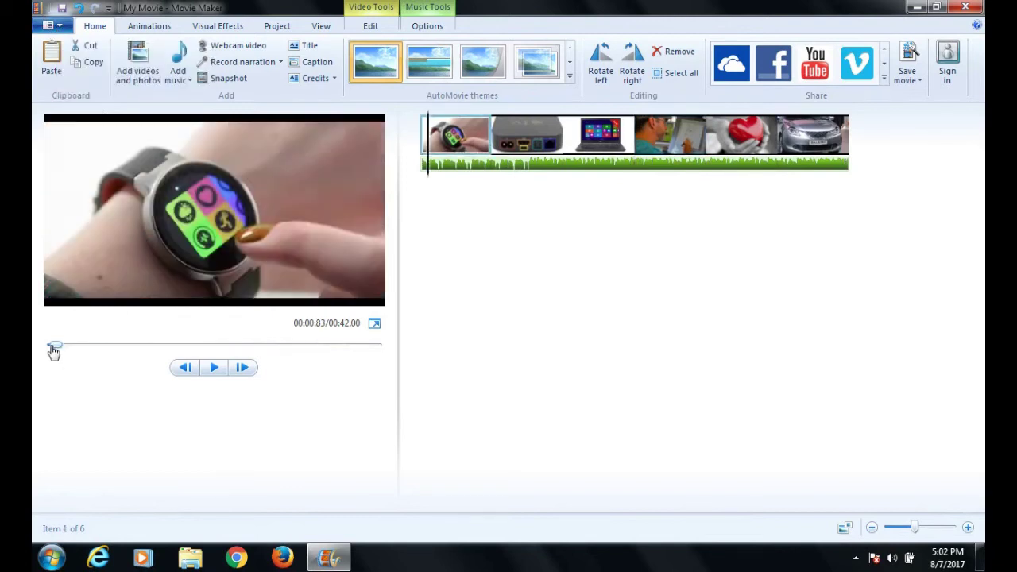
{"action": "left_click", "coordinate": [222, 374]}
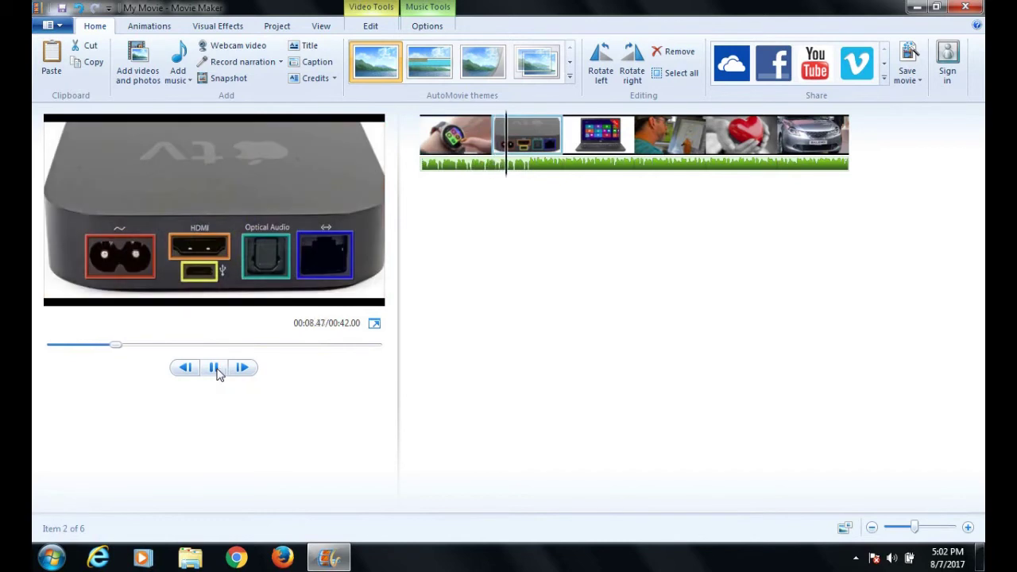
{"action": "left_click", "coordinate": [216, 374]}
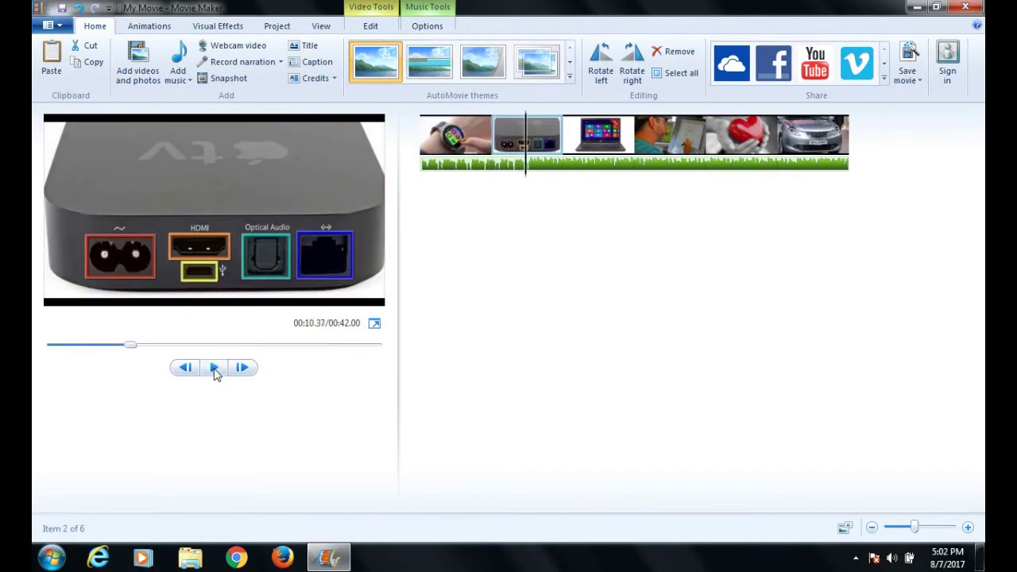
{"action": "left_click", "coordinate": [61, 26]}
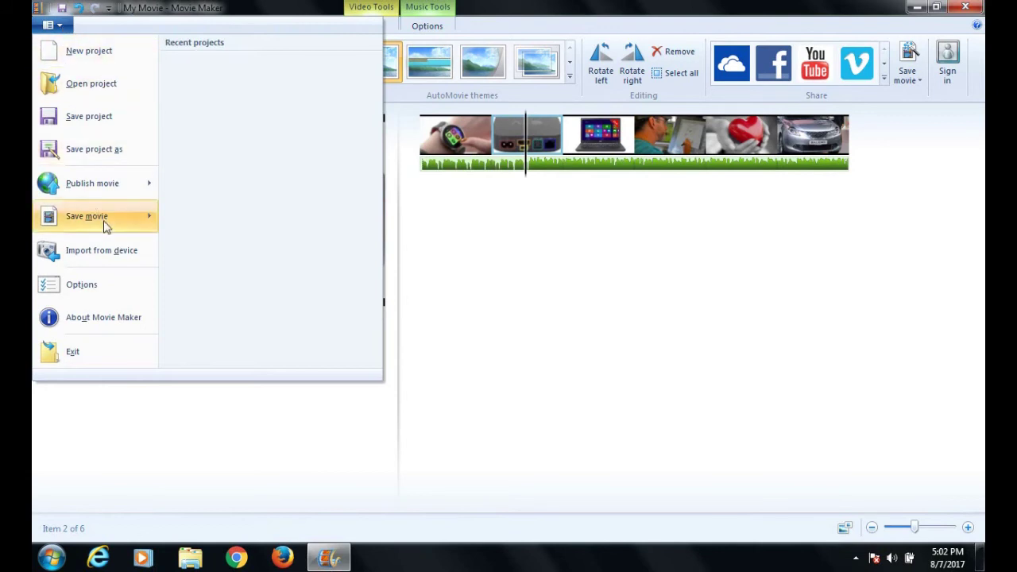
Save the movie for computer playback as OurMovieFile.mp4 on the Desktop
{"action": "mouse_move", "coordinate": [104, 225]}
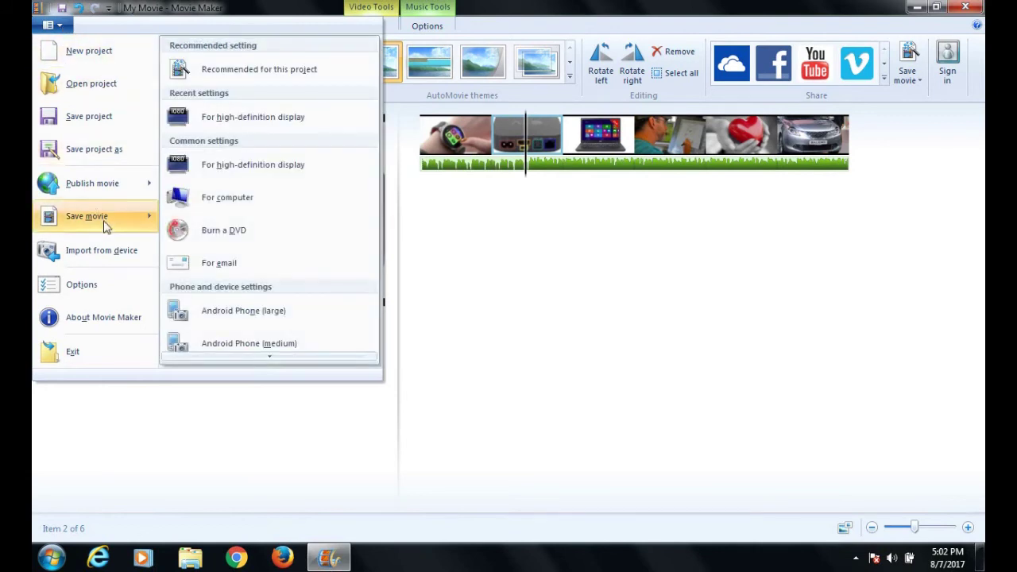
{"action": "left_click", "coordinate": [188, 204]}
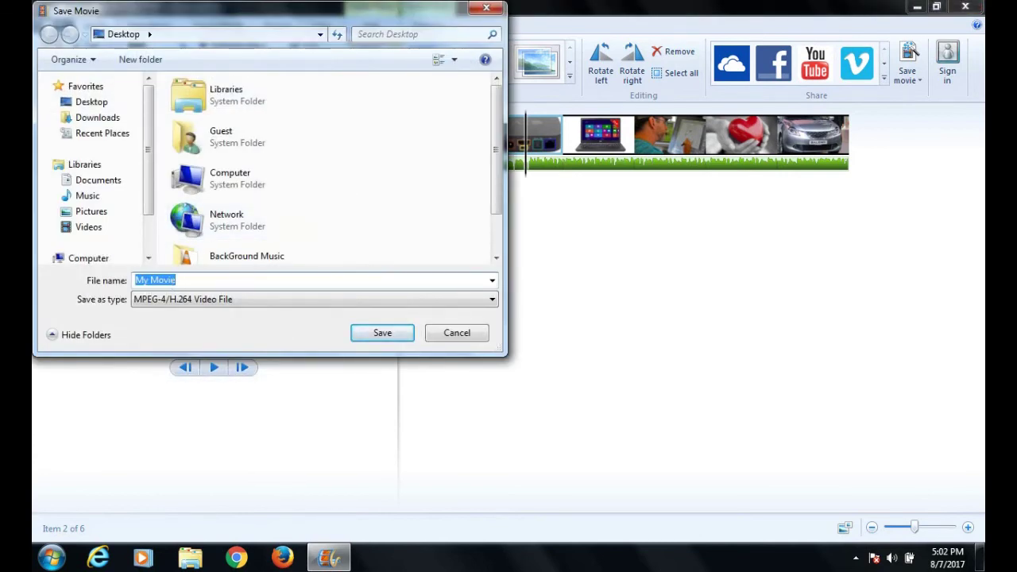
{"action": "type", "text": "Our"}
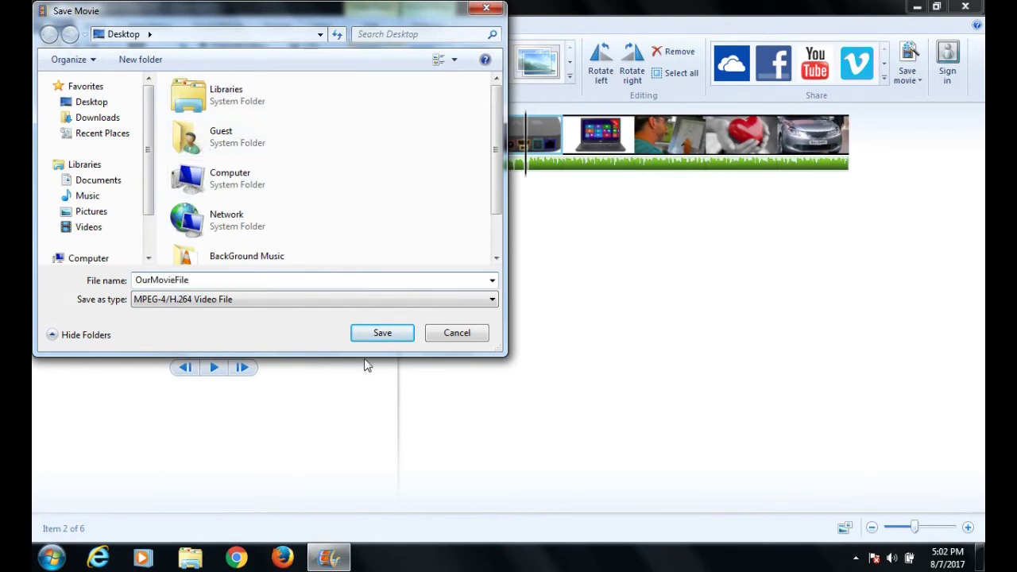
{"action": "left_click", "coordinate": [392, 341]}
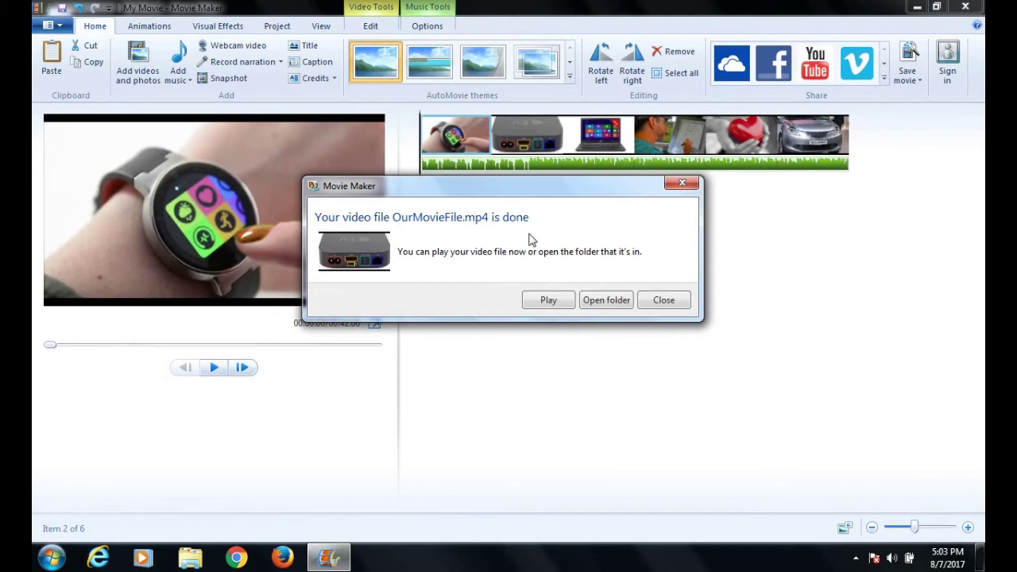
Dismiss the save message, minimize Movie Maker, open OurMovieFile, and decline VLC's crash report
{"action": "left_click", "coordinate": [659, 299]}
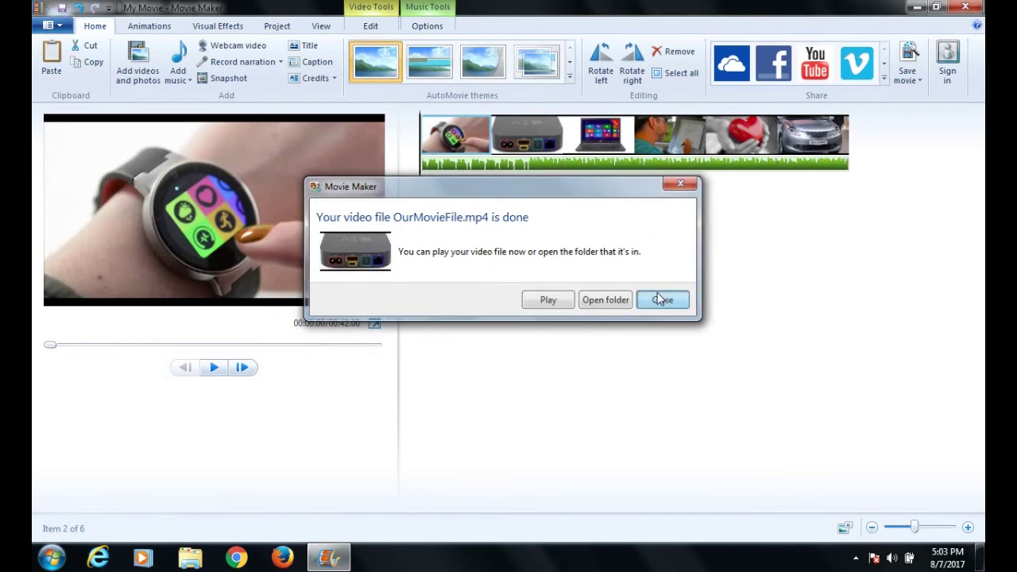
{"action": "left_click", "coordinate": [915, 8]}
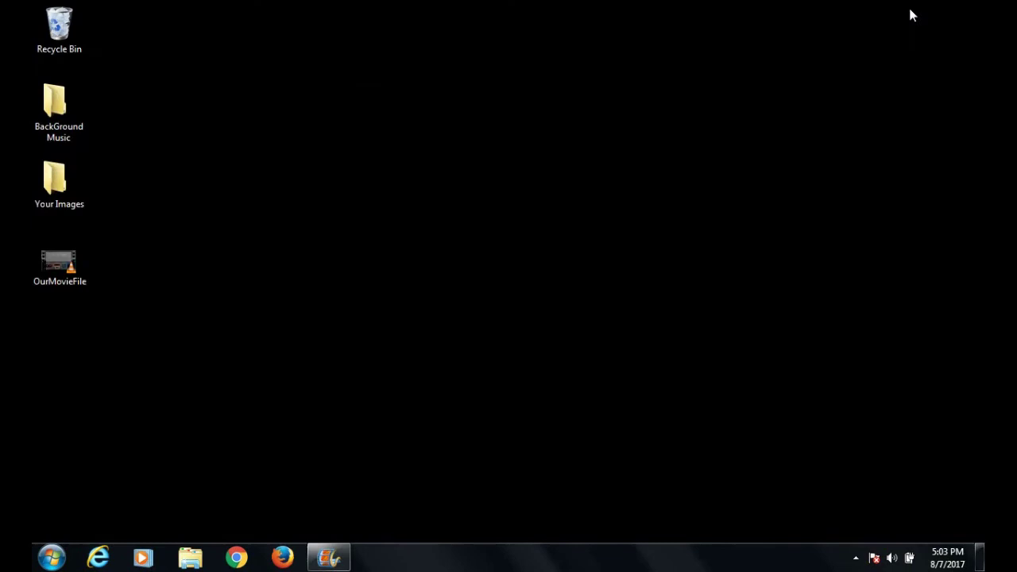
{"action": "left_click", "coordinate": [66, 268]}
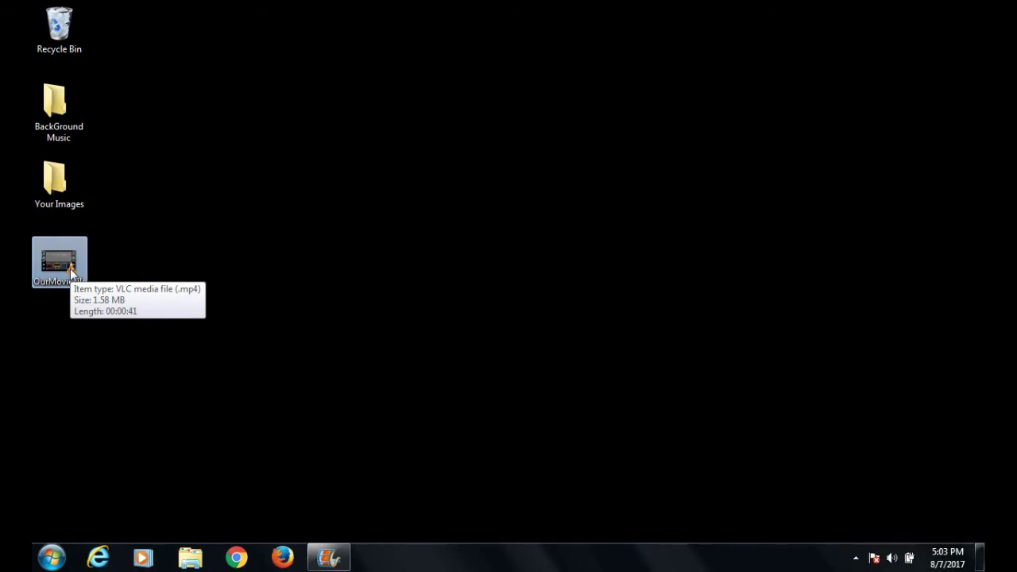
{"action": "double_click", "coordinate": [70, 269]}
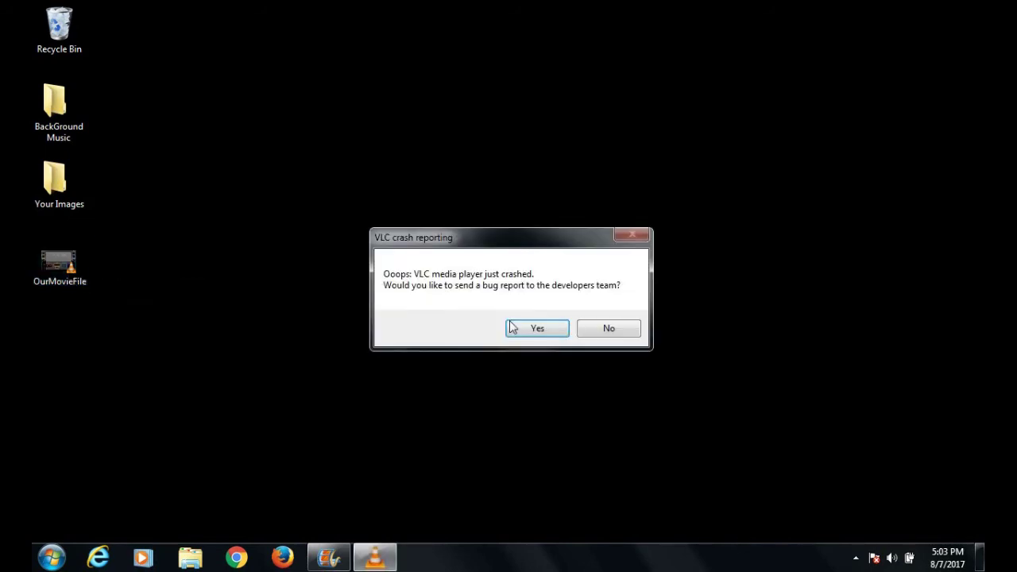
{"action": "left_click", "coordinate": [607, 327]}
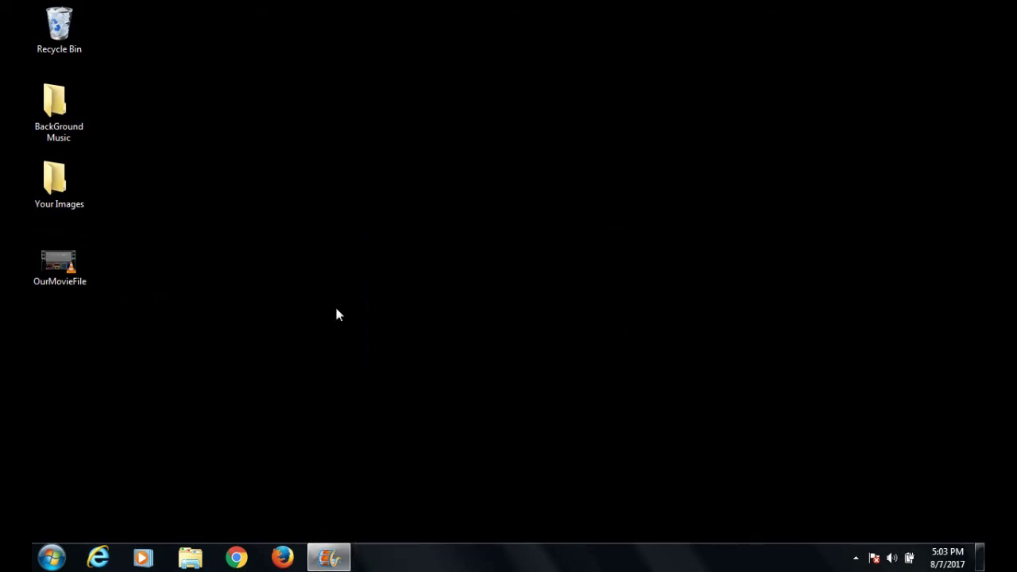
Open OurMovieFile with VLC from its context menu, then close the empty VLC window
{"action": "right_click", "coordinate": [53, 266]}
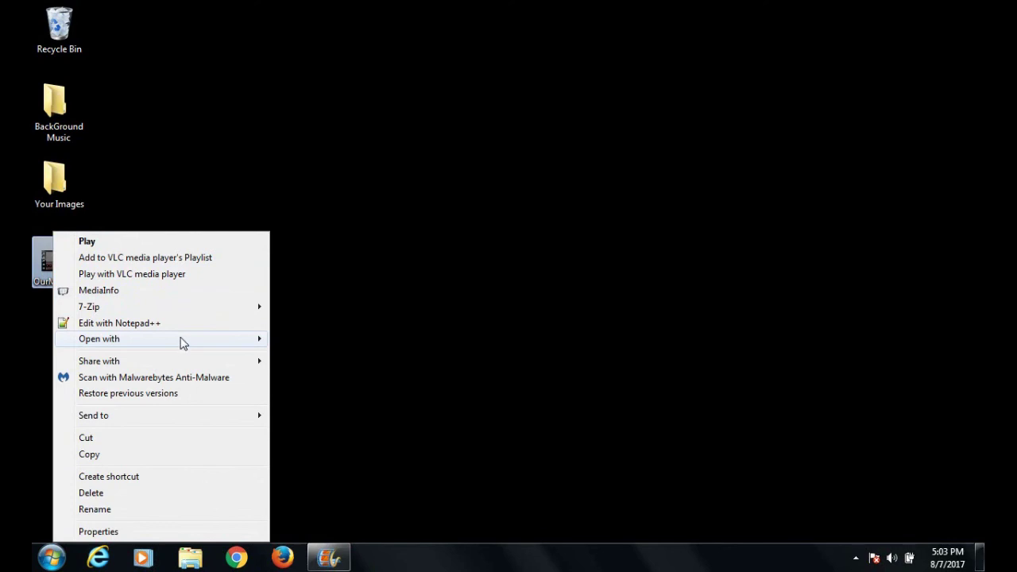
{"action": "mouse_move", "coordinate": [193, 341]}
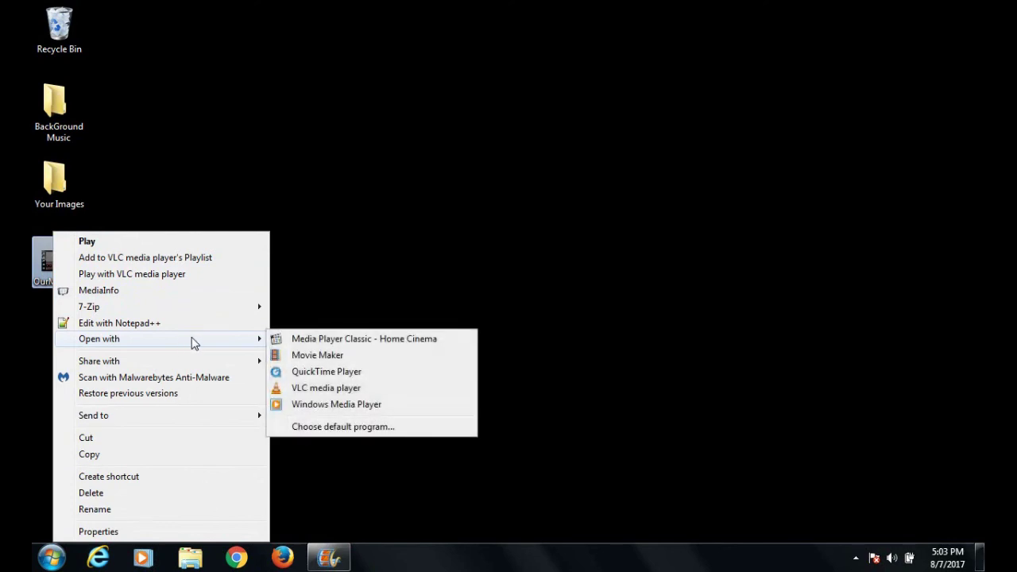
{"action": "left_click", "coordinate": [302, 389]}
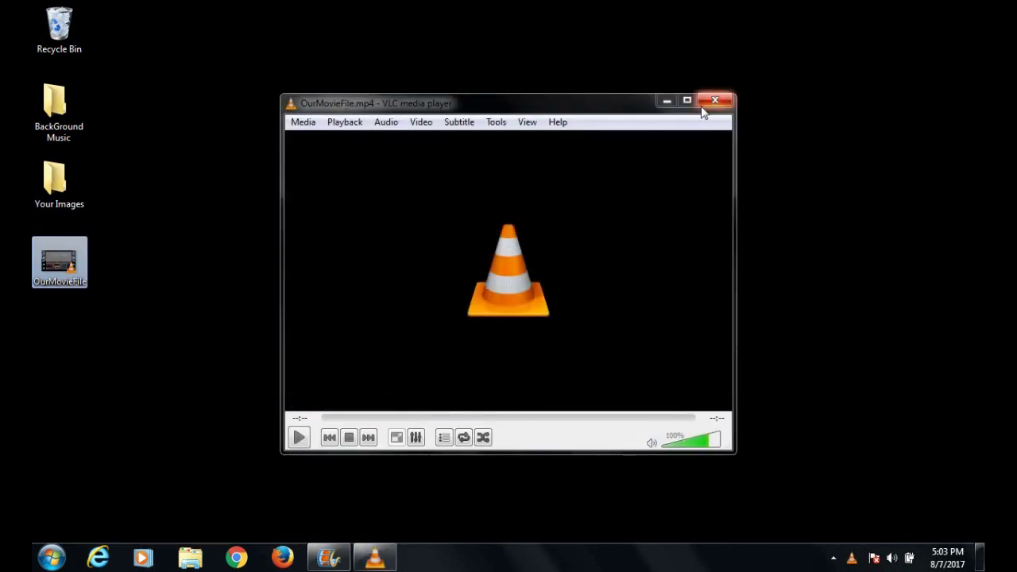
{"action": "left_click", "coordinate": [714, 101]}
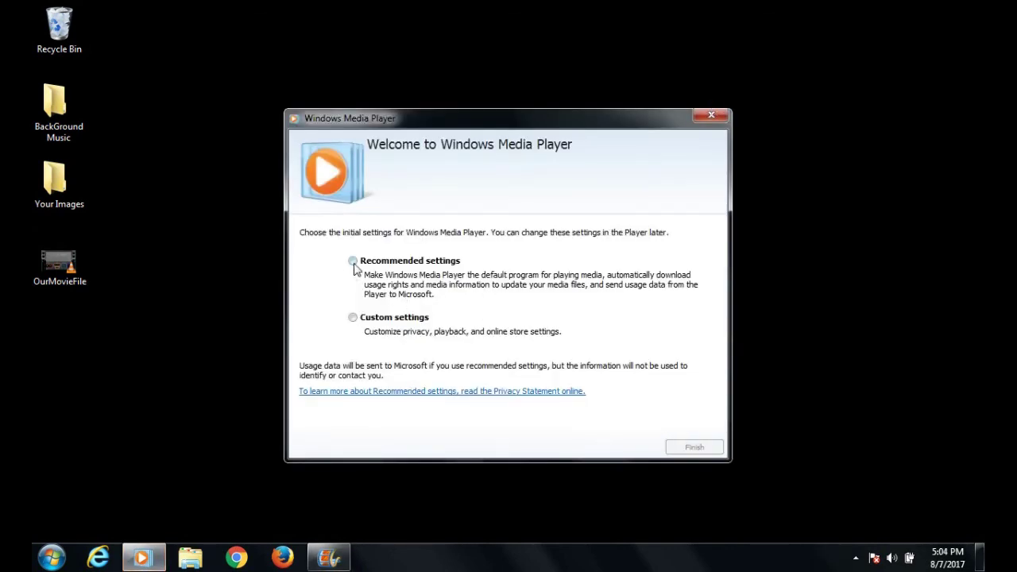
Finish Windows Media Player setup with recommended settings and raise the volume to 100
{"action": "left_click", "coordinate": [354, 265]}
{"action": "left_click", "coordinate": [691, 448]}
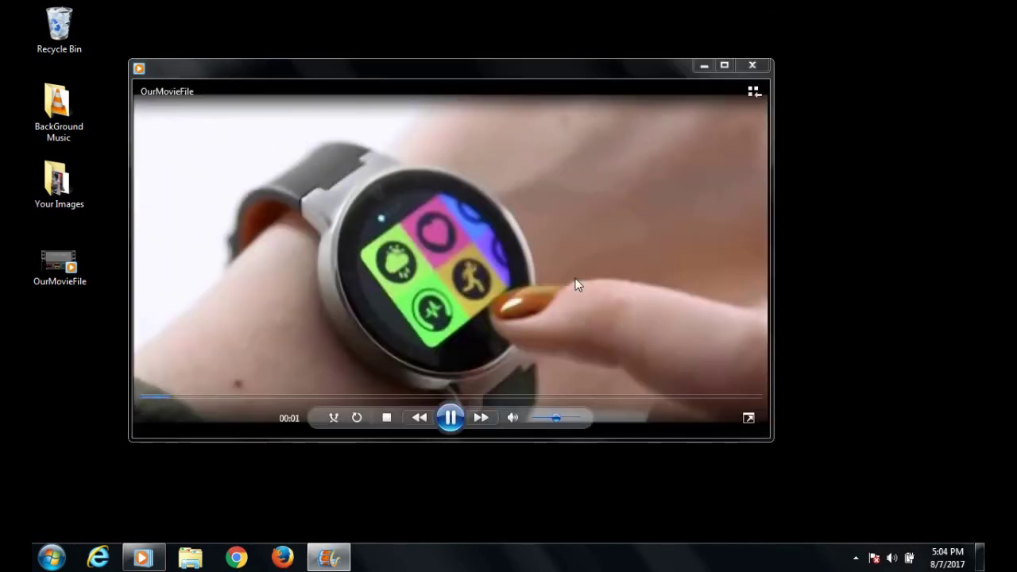
{"action": "left_click_drag", "start_coordinate": [559, 418], "coordinate": [583, 425]}
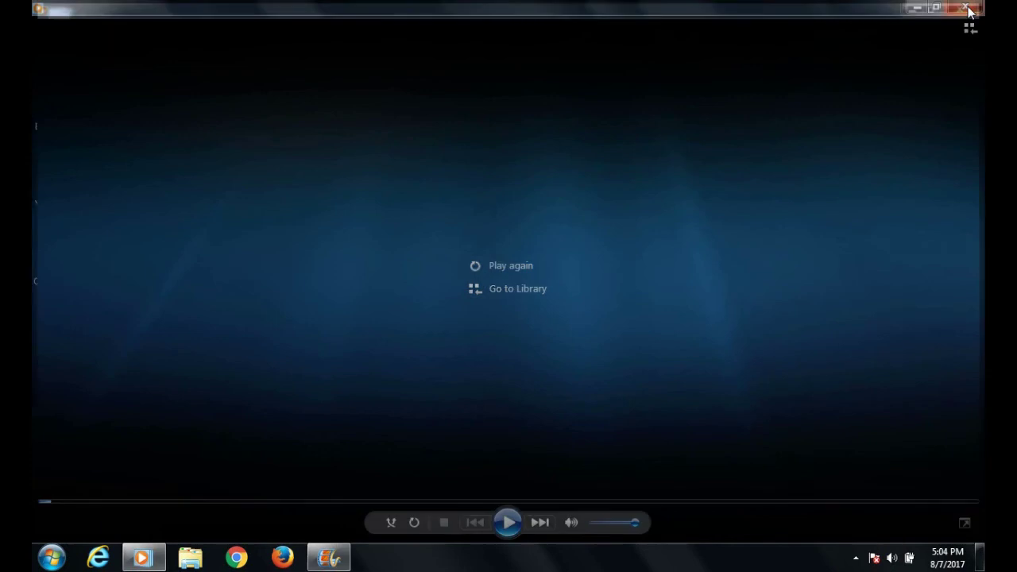
Close Windows Media Player and open the screen recorder's tray options to stop recording
{"action": "left_click", "coordinate": [967, 11]}
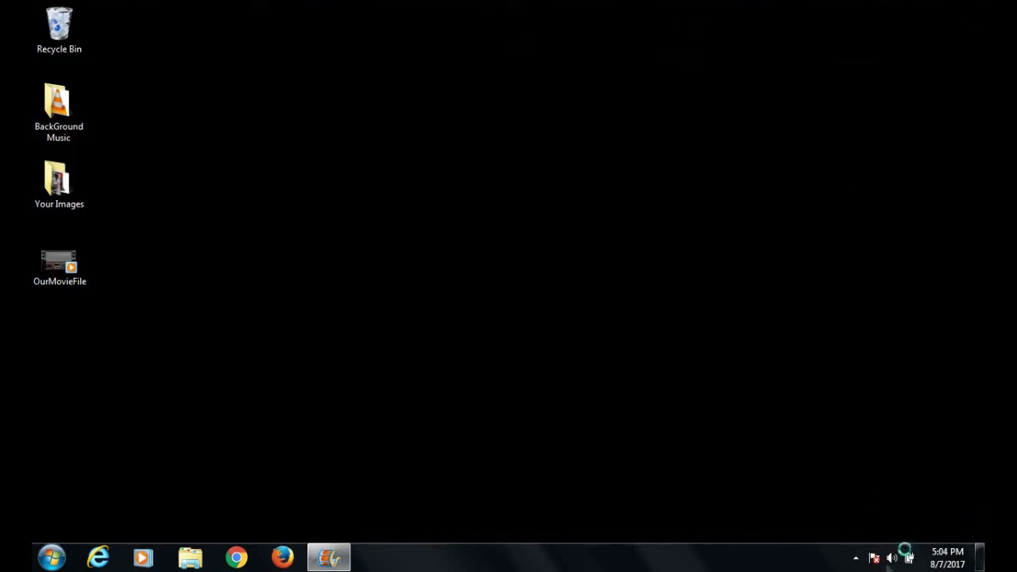
{"action": "left_click", "coordinate": [855, 557]}
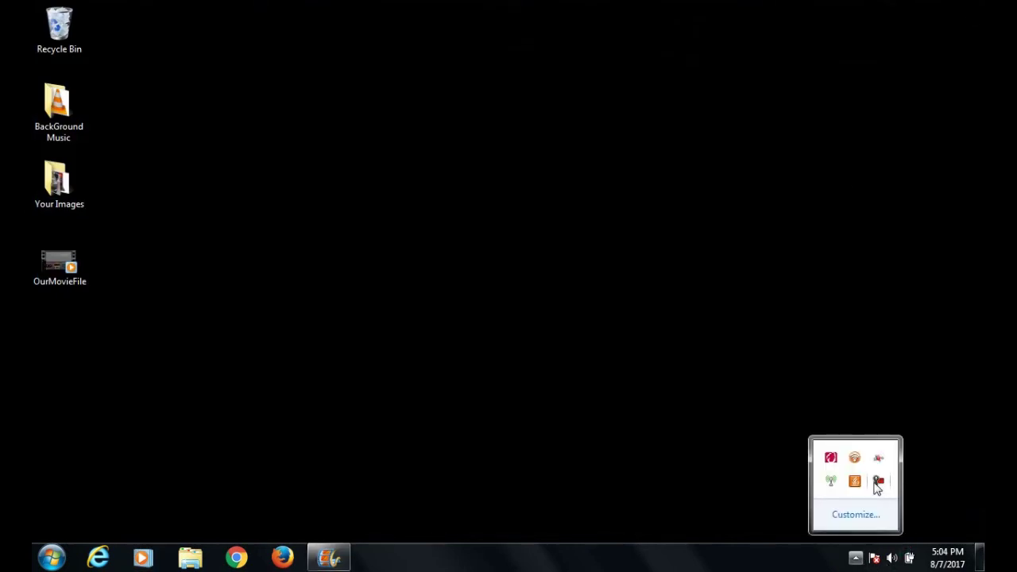
{"action": "right_click", "coordinate": [877, 482]}
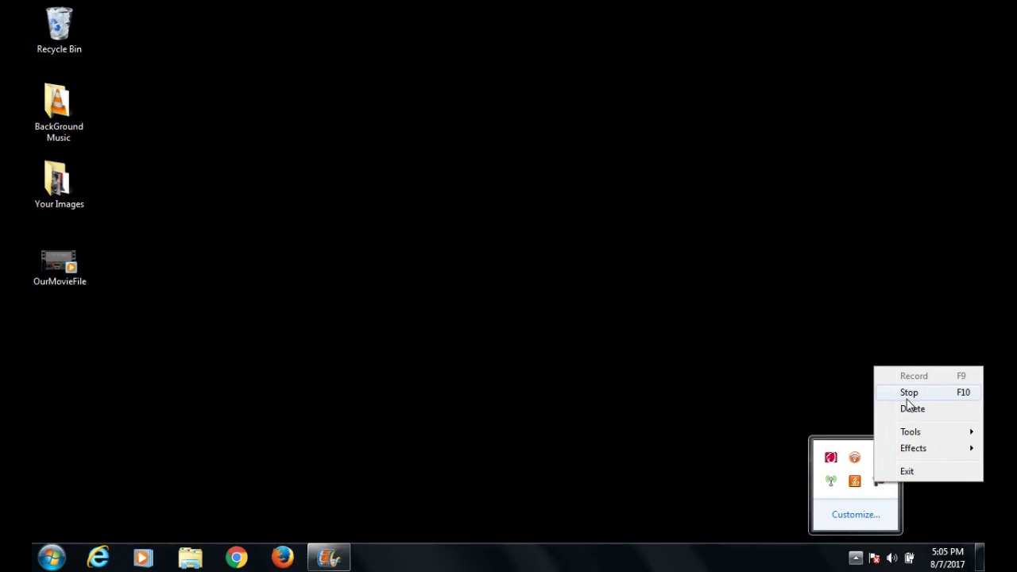